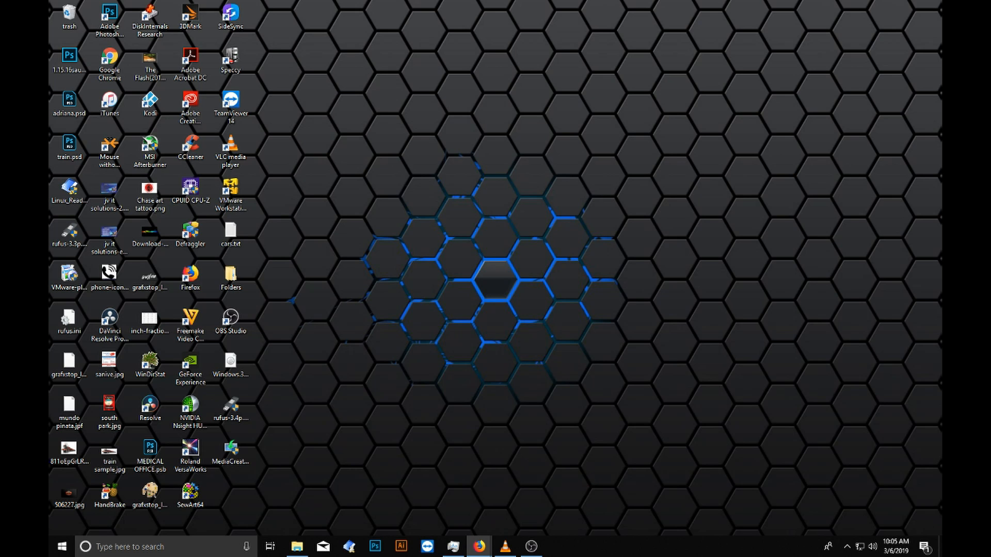
# Switch to Firefox, open Microsoft's Windows 10 download page from the search results and save the MediaCreationTool1809.exe file.
pyautogui.click(478, 547)
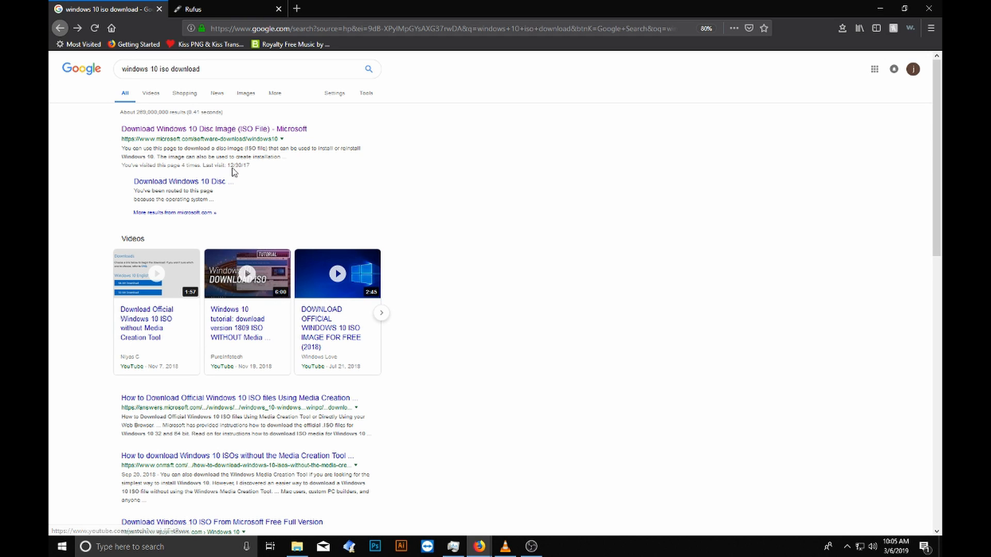
pyautogui.click(178, 129)
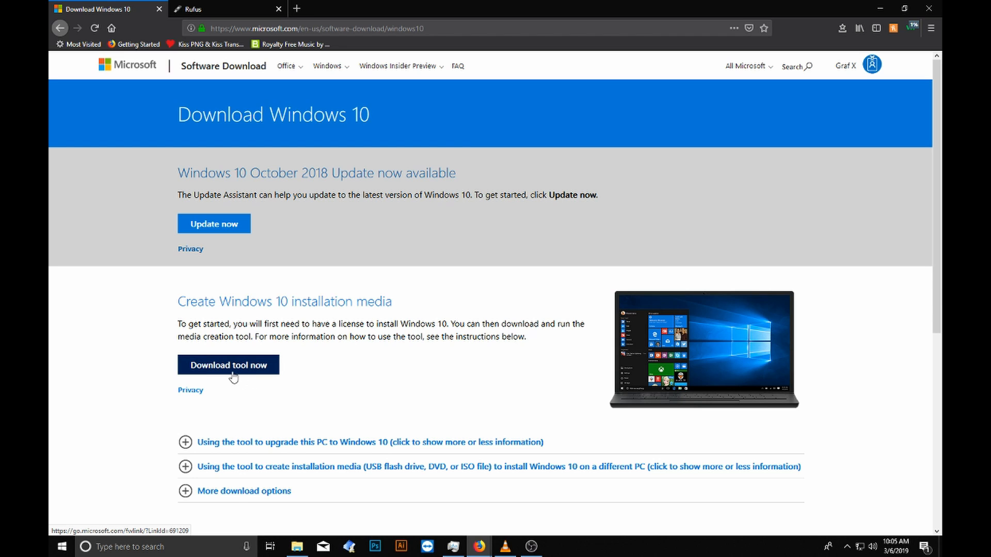
pyautogui.click(242, 357)
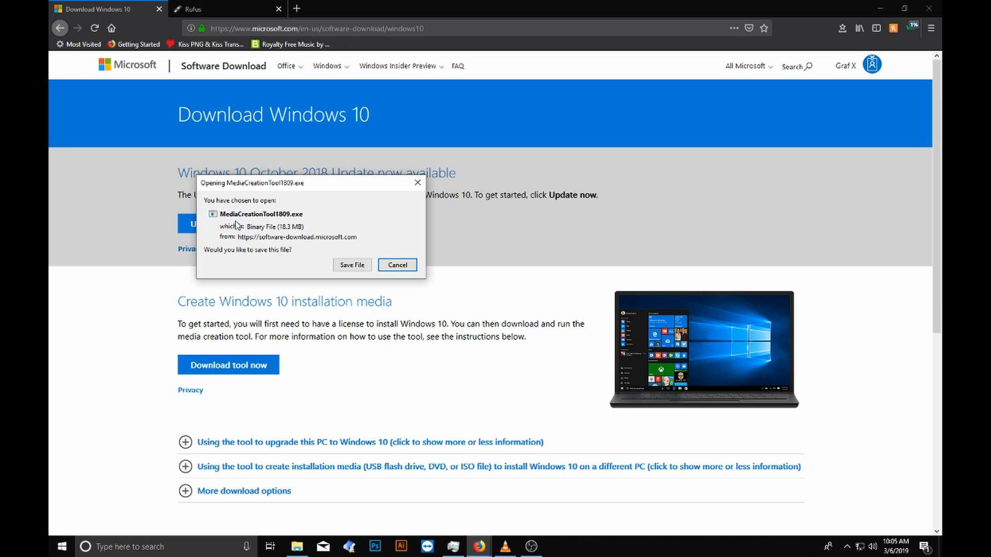
pyautogui.click(358, 268)
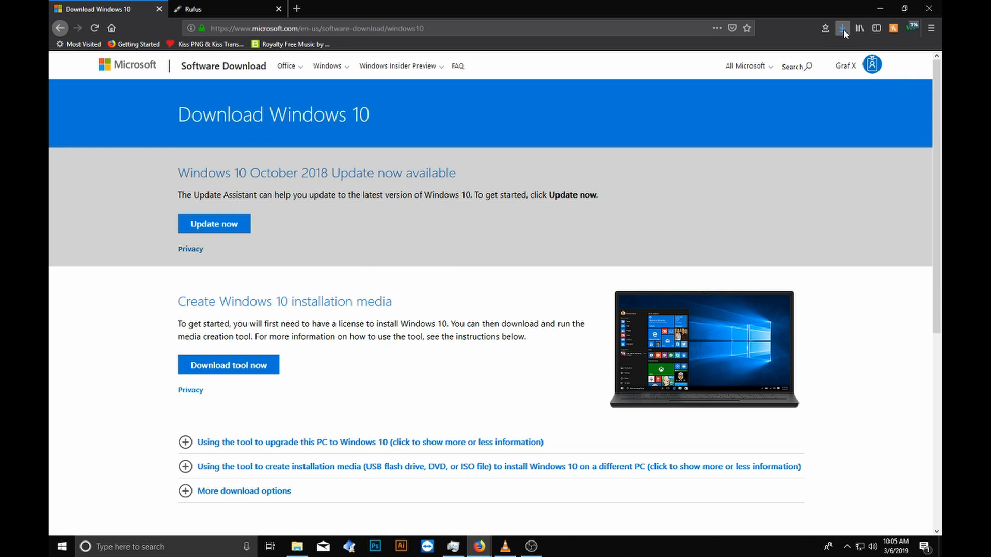
# Minimize the browser, launch the media creation tool from the desktop and allow it to run.
pyautogui.click(880, 10)
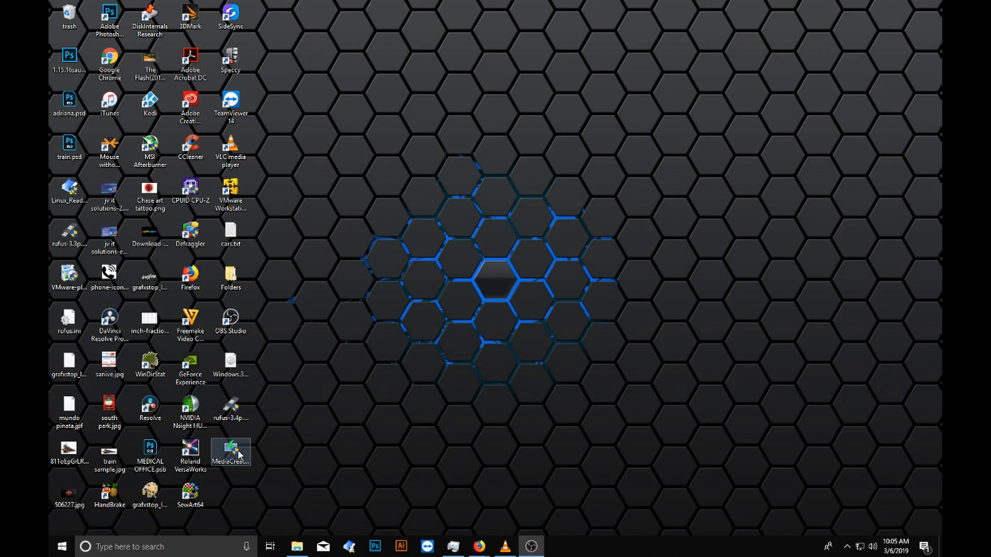
pyautogui.click(240, 453)
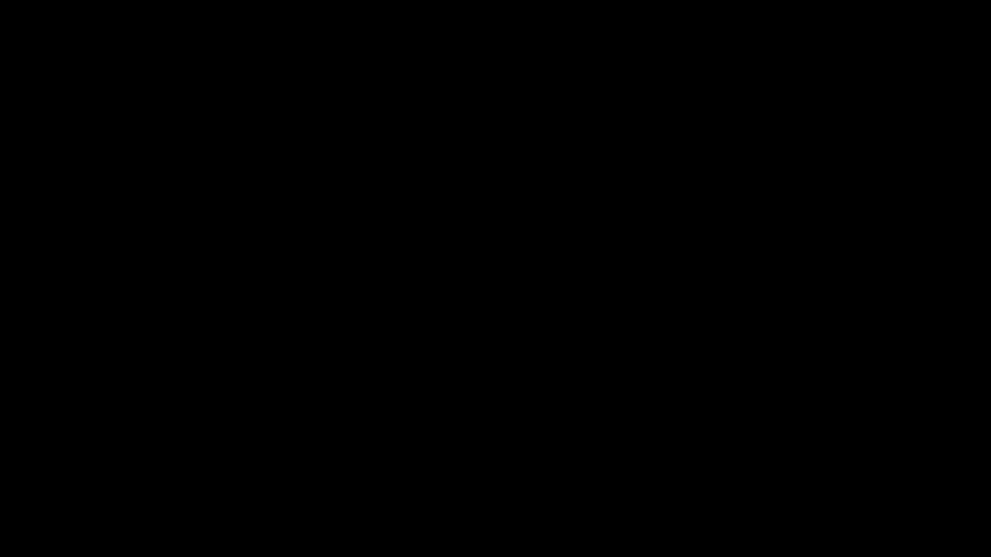
pyautogui.click(442, 340)
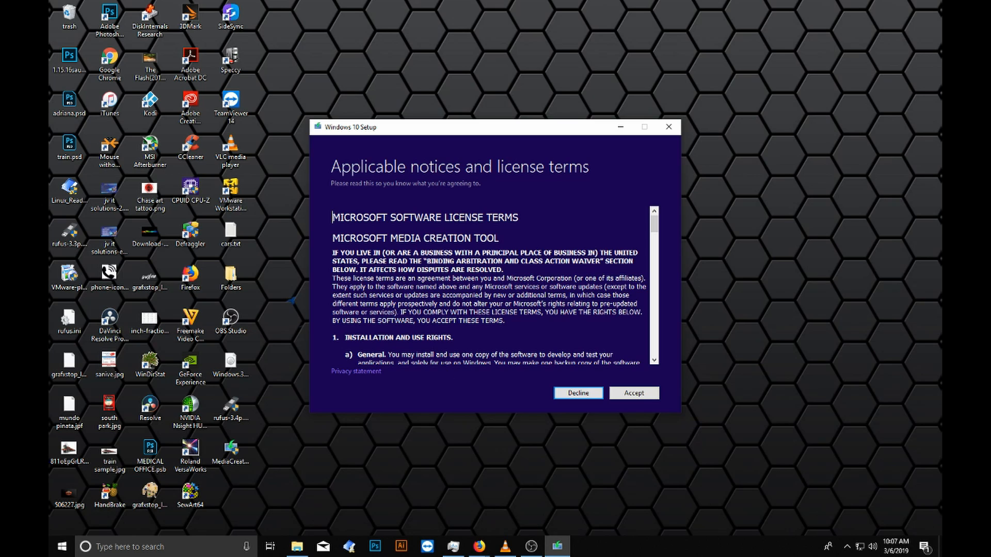
# Accept the license terms and choose to create installation media for another PC.
pyautogui.click(634, 393)
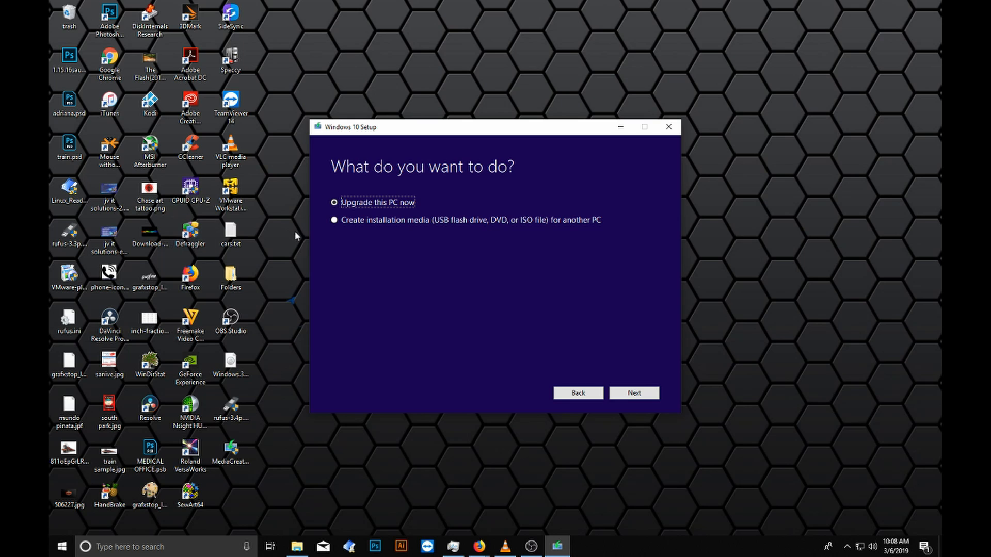
pyautogui.click(334, 221)
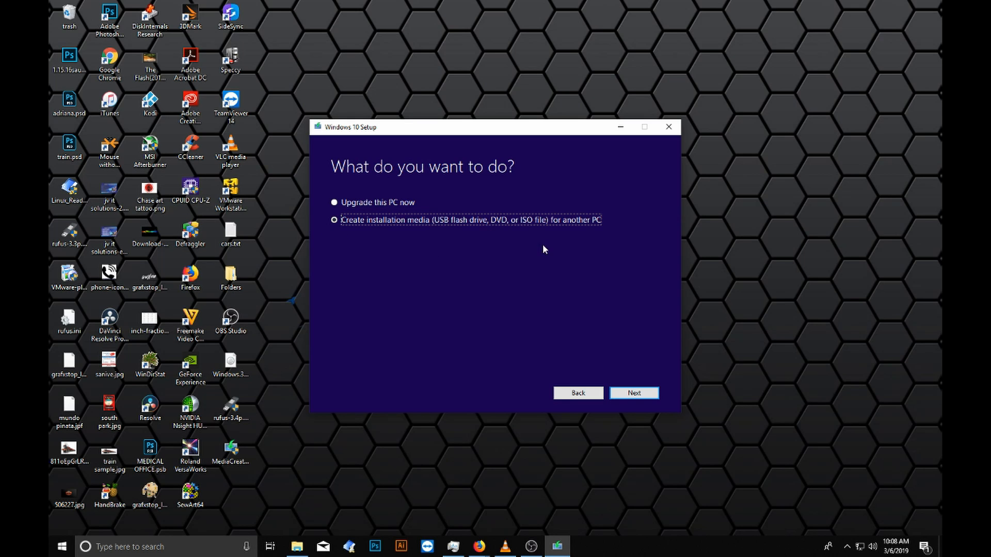
pyautogui.click(633, 393)
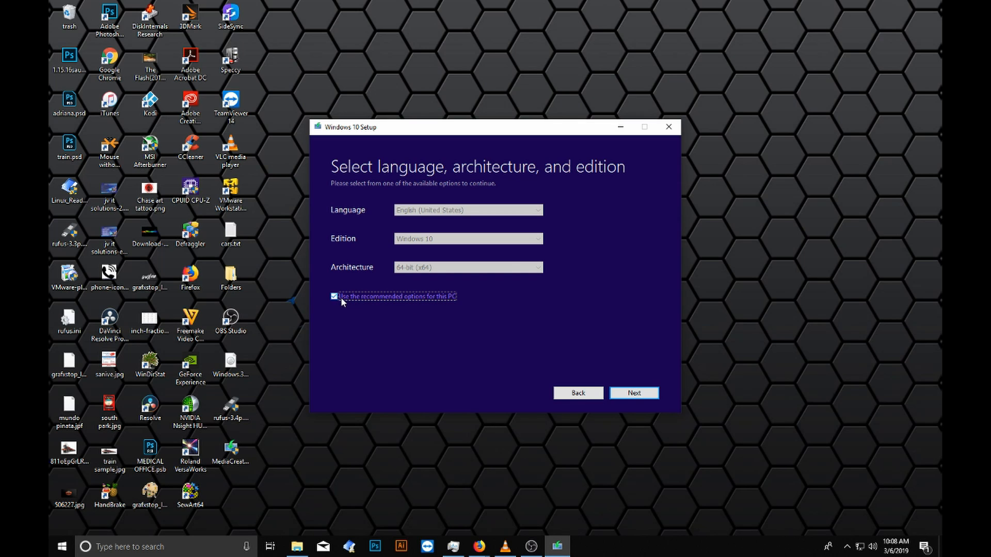
# Turn off the recommended options, keep English (United States) and Windows 10, set the architecture to Both and continue.
pyautogui.click(344, 297)
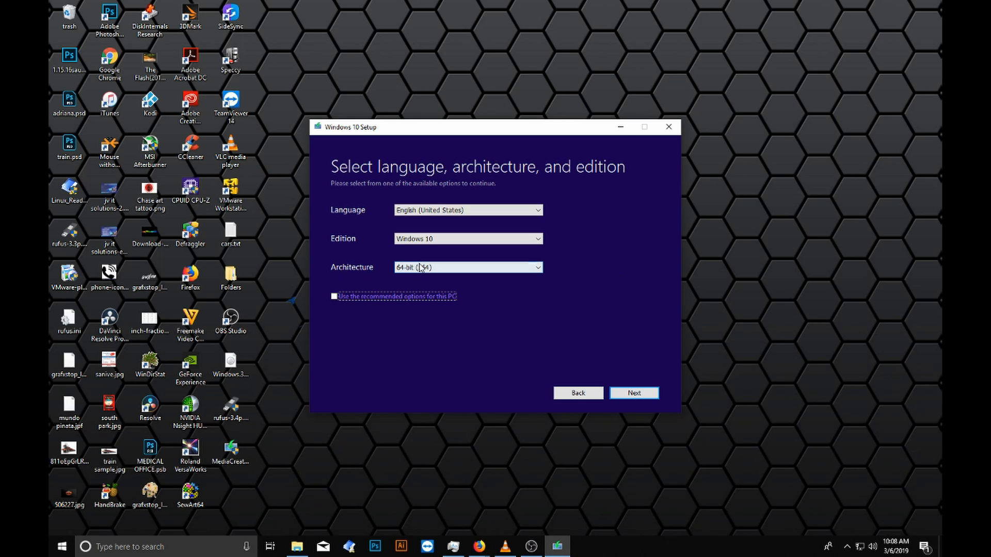
pyautogui.click(421, 210)
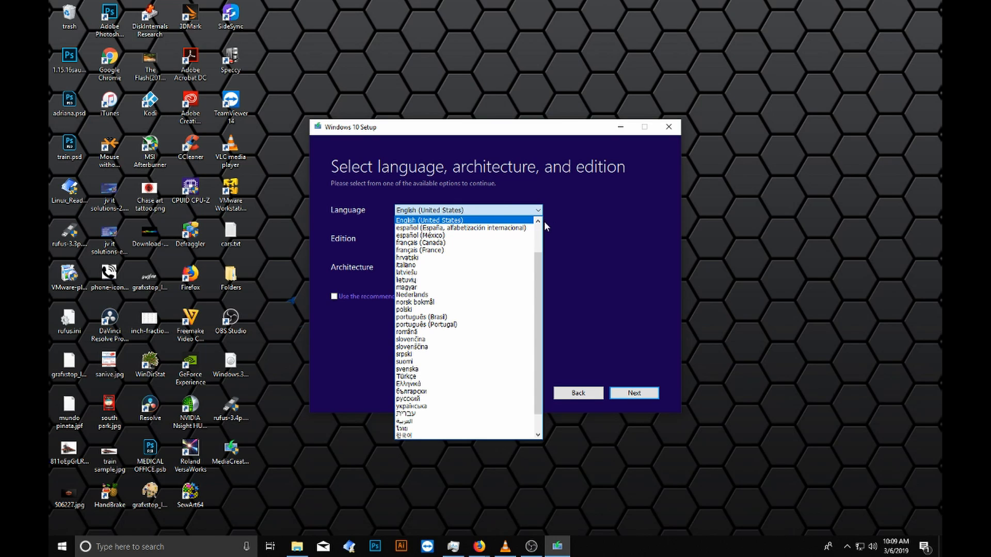
pyautogui.click(579, 217)
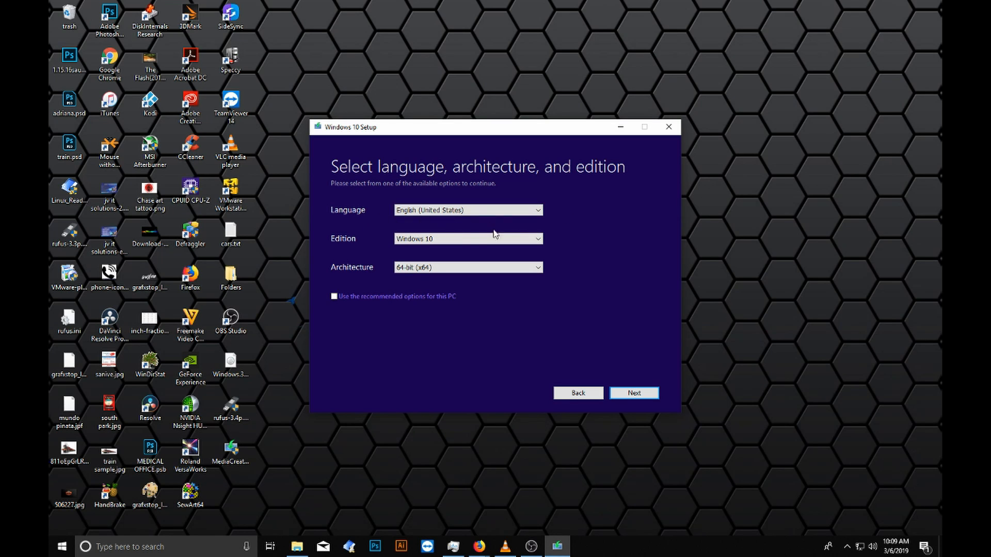
pyautogui.click(537, 240)
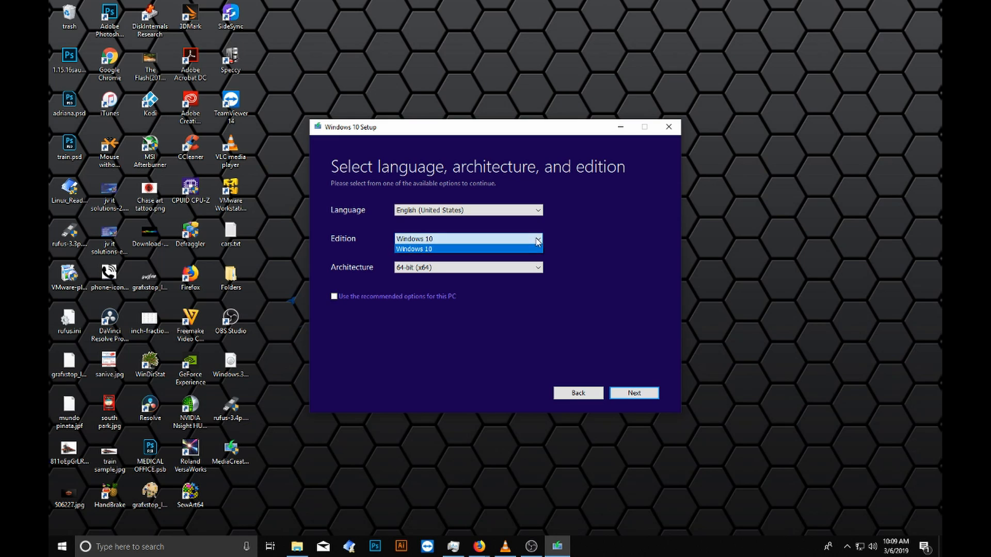
pyautogui.click(526, 249)
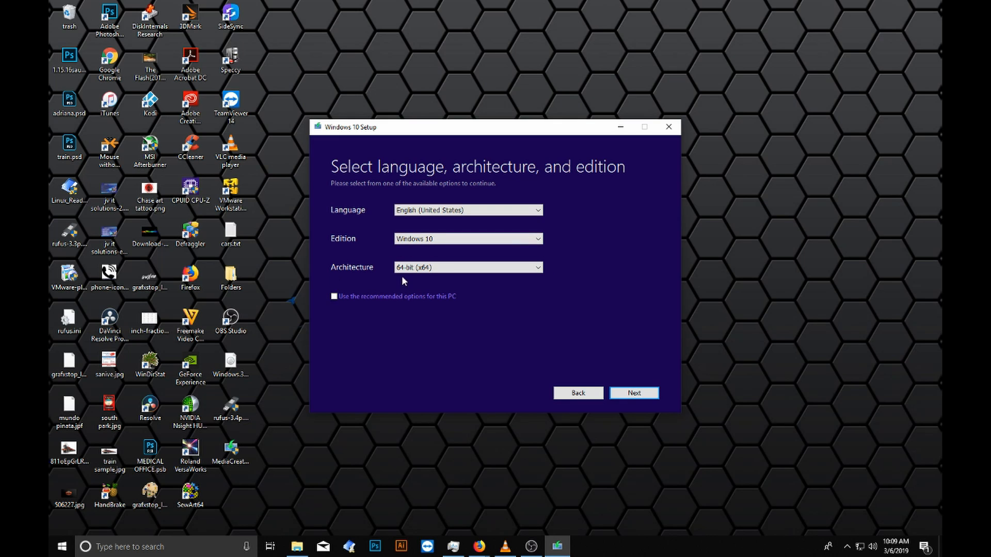
pyautogui.click(417, 271)
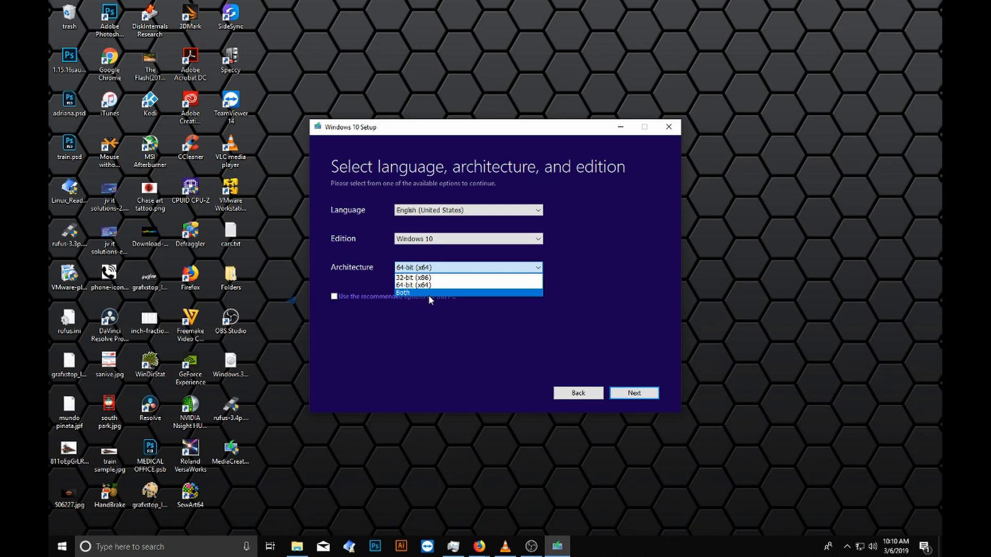
pyautogui.click(400, 292)
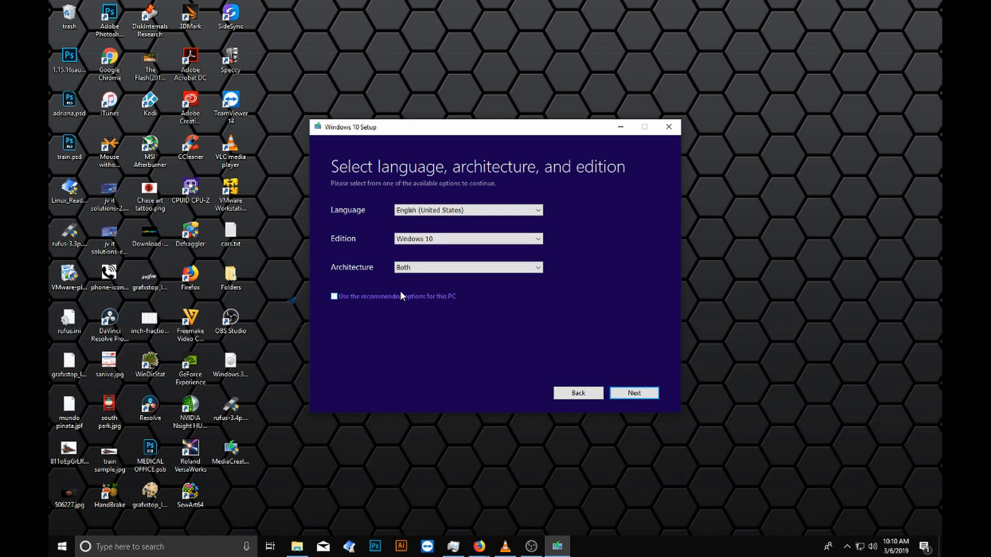
pyautogui.click(635, 393)
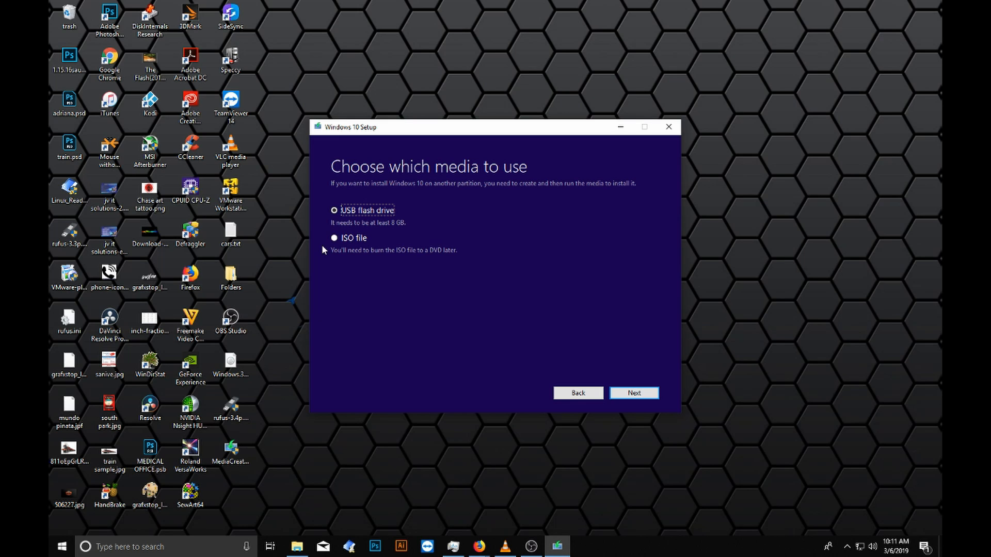
# Choose ISO file as the media and save it as Windows.iso in Downloads to start the download.
pyautogui.click(353, 240)
pyautogui.click(629, 395)
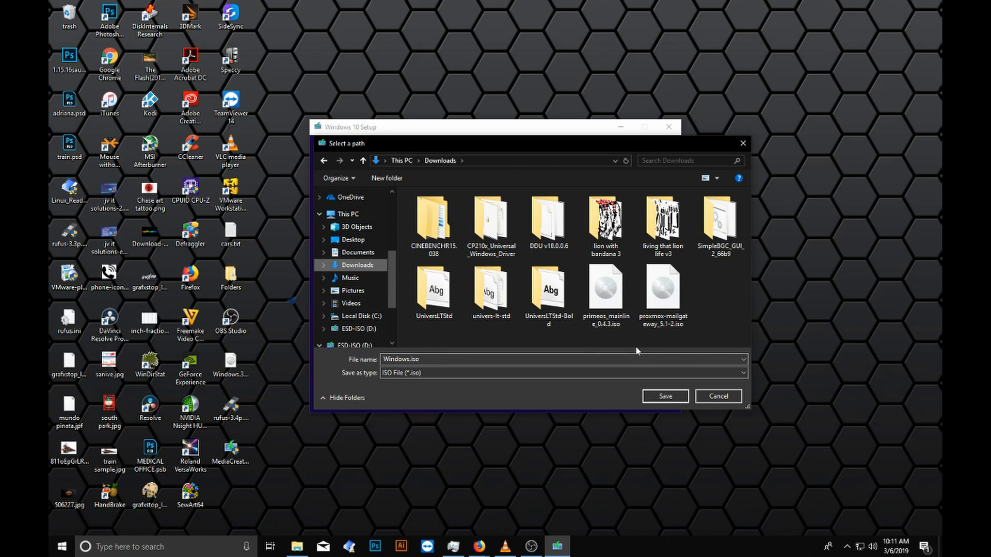
pyautogui.click(672, 397)
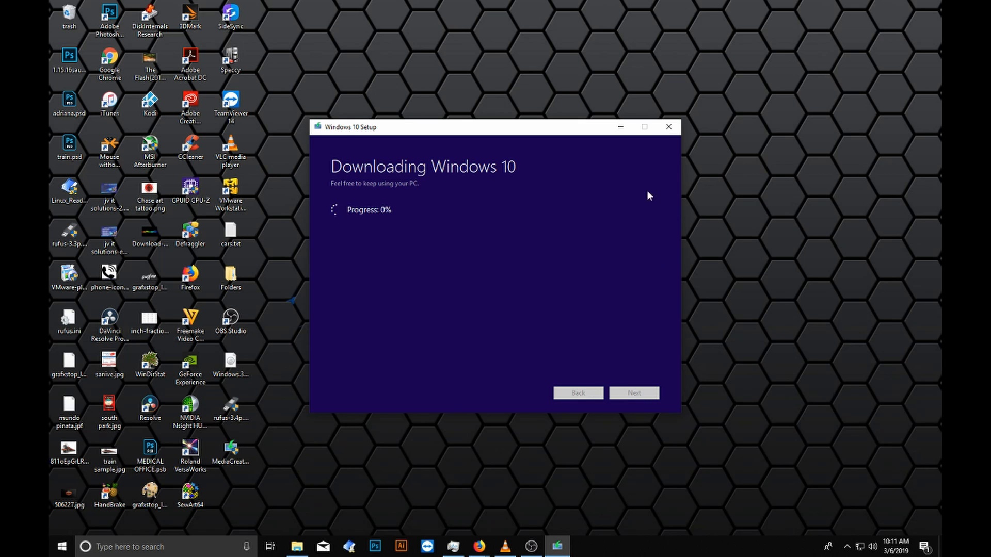
# Quit Windows 10 Setup during the download and select the existing Windows ISO file on the desktop.
pyautogui.click(668, 126)
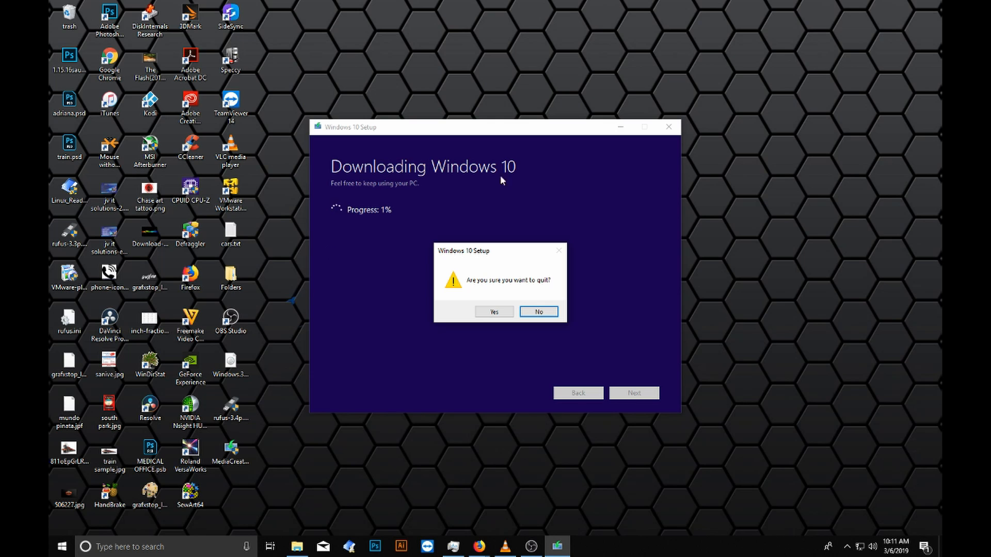
pyautogui.click(494, 312)
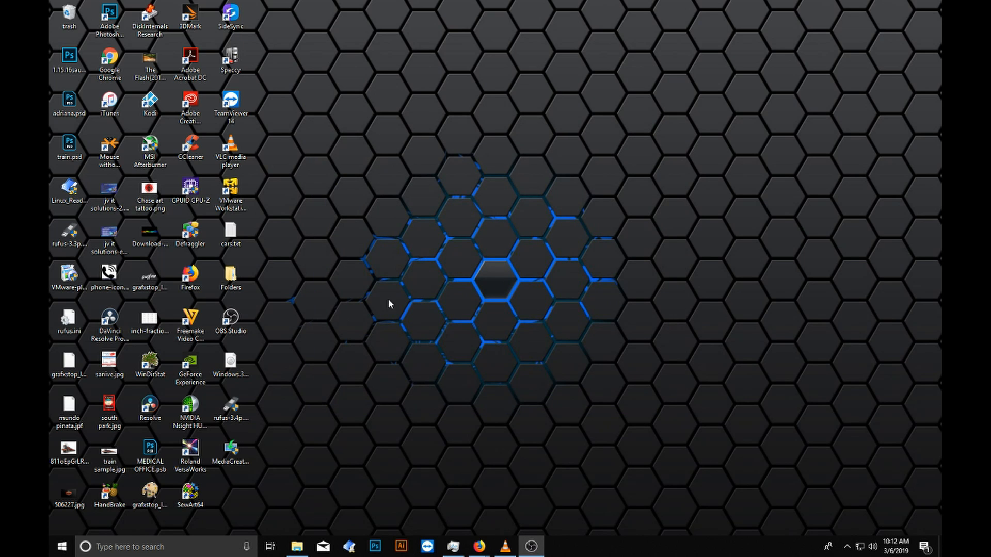
pyautogui.click(231, 363)
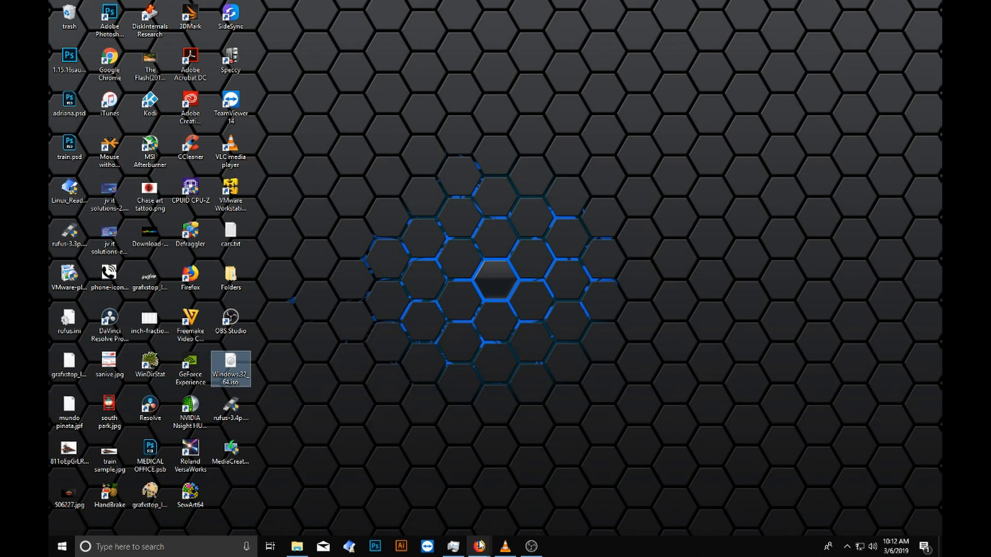
# Return to Firefox and examine the Rufus page for its description, interface preview and available downloads.
pyautogui.moveTo(480, 546)
pyautogui.click(527, 494)
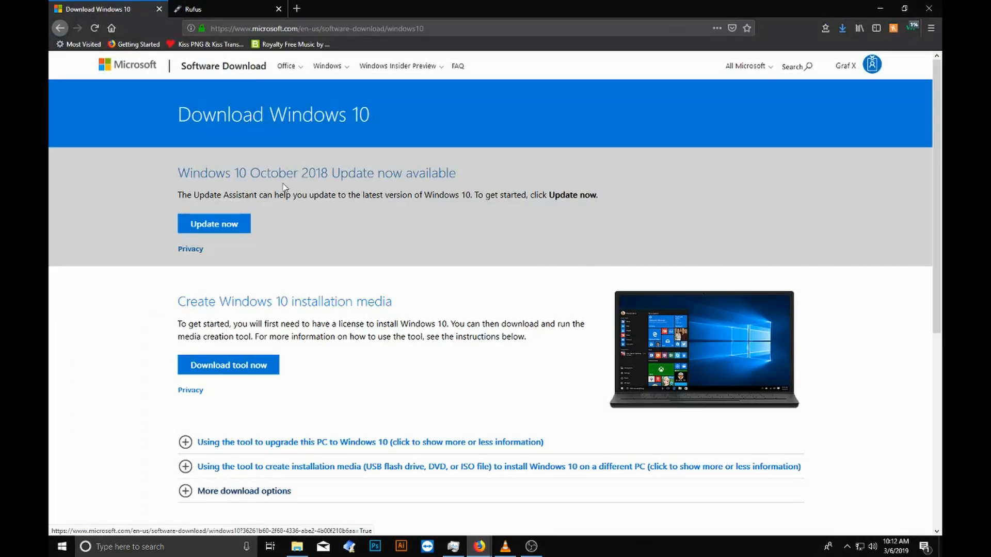
pyautogui.click(206, 8)
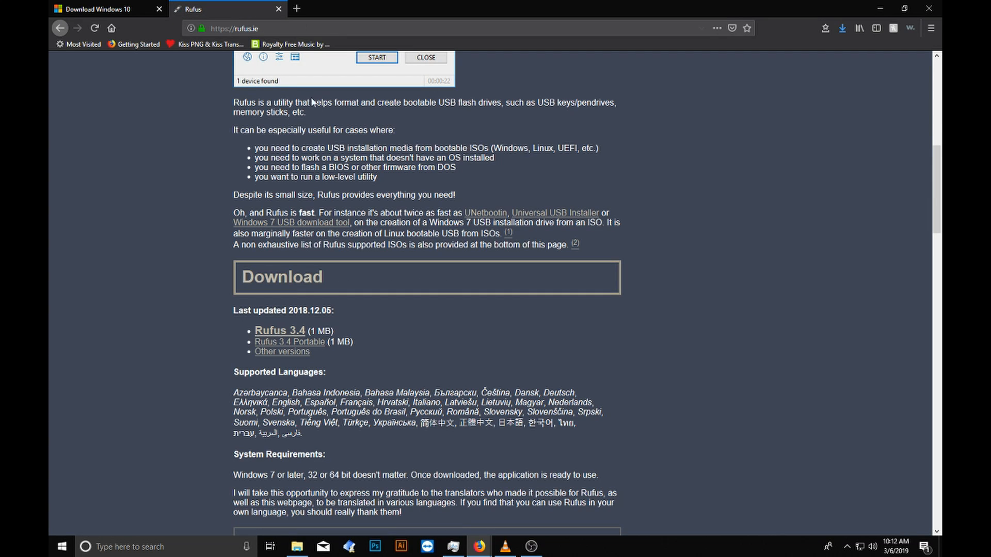
pyautogui.scroll(10, 339, 127)
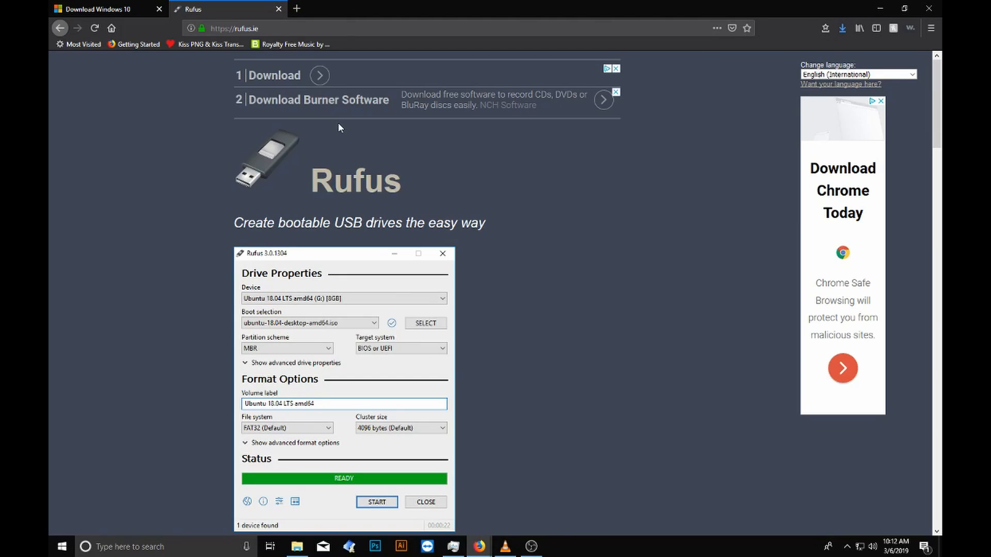
pyautogui.scroll(-5, 339, 128)
pyautogui.scroll(2, 339, 127)
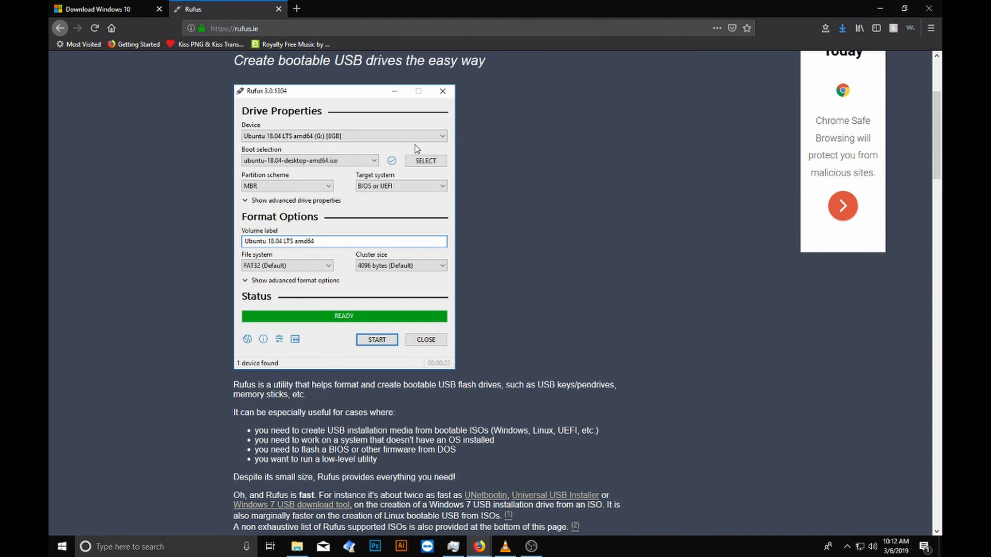
pyautogui.scroll(-7, 537, 188)
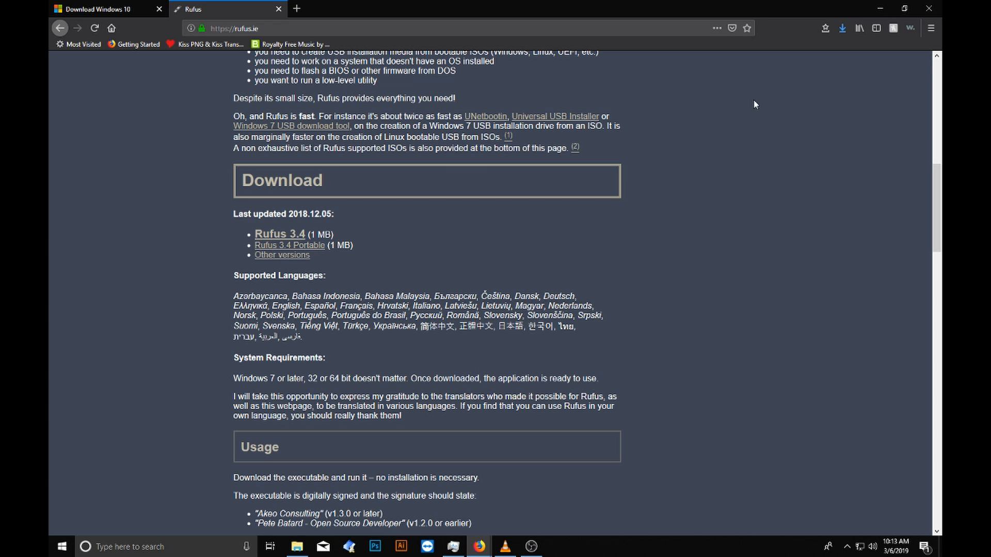
# Minimize the browser, launch rufus-3.4p.exe from the desktop and allow it to run.
pyautogui.click(881, 9)
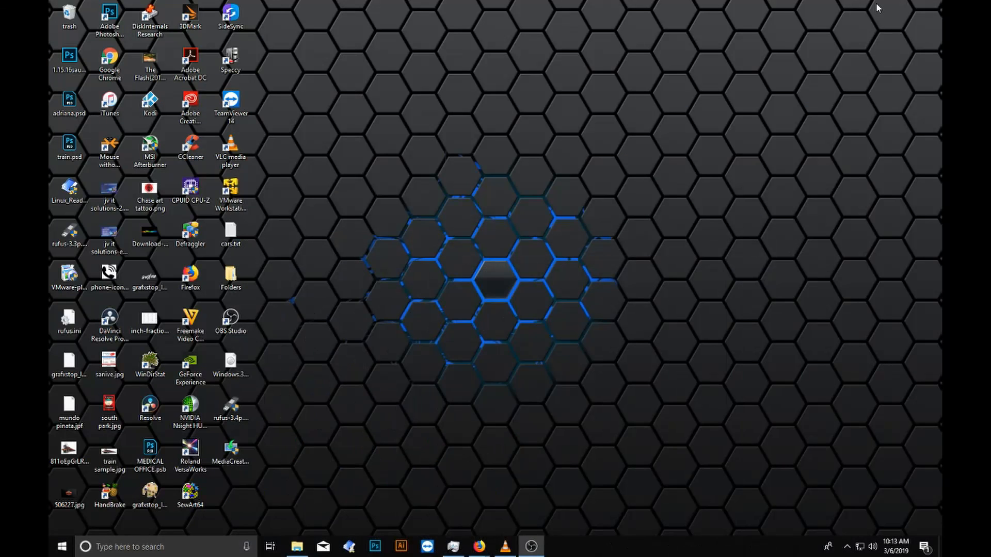
pyautogui.click(240, 411)
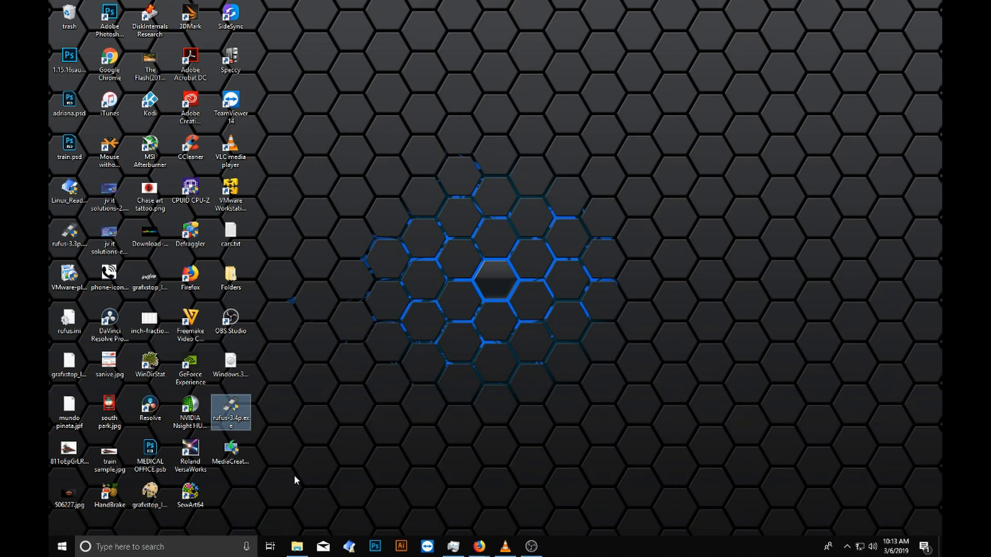
pyautogui.doubleClick(230, 408)
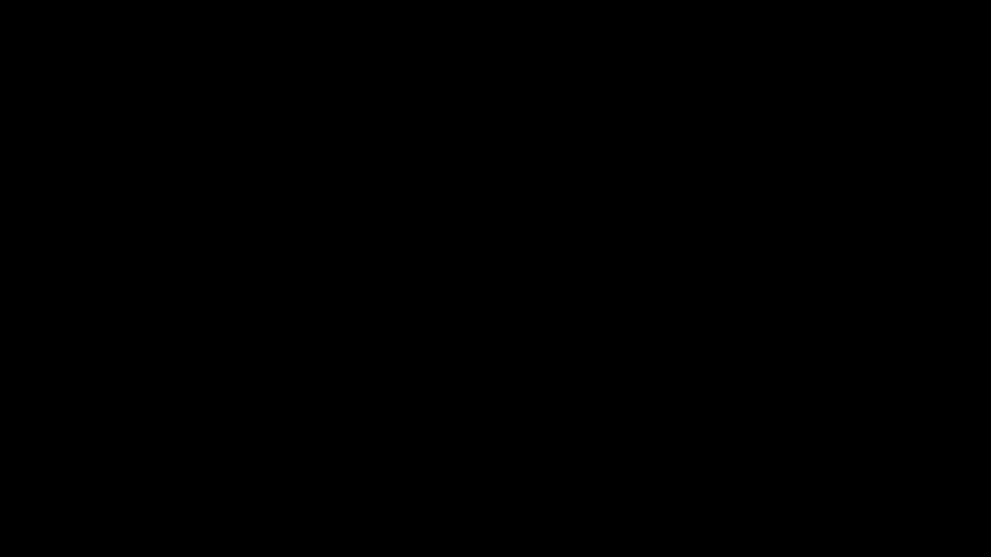
pyautogui.click(439, 350)
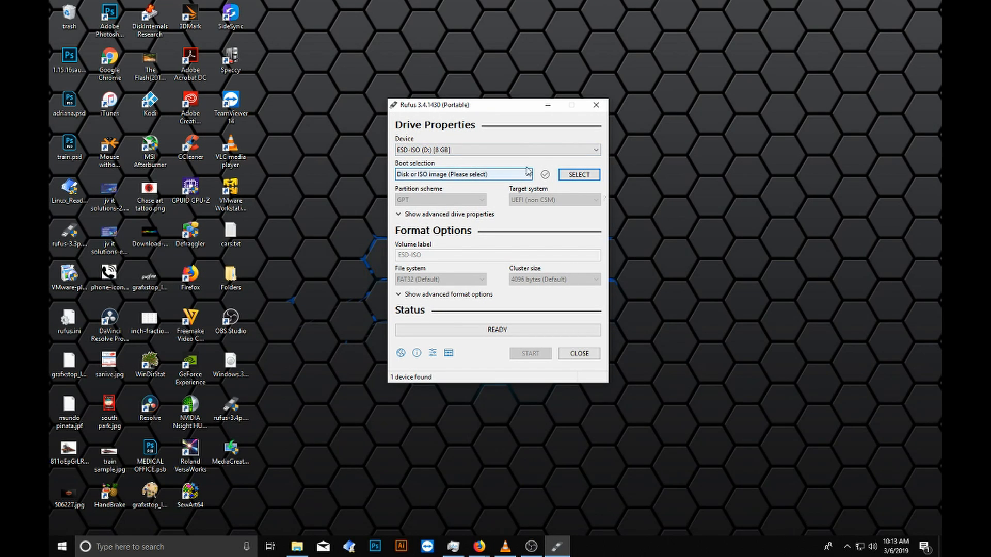
# Check the device list for the 8 GB ESD-ISO (D:) USB drive.
pyautogui.click(550, 149)
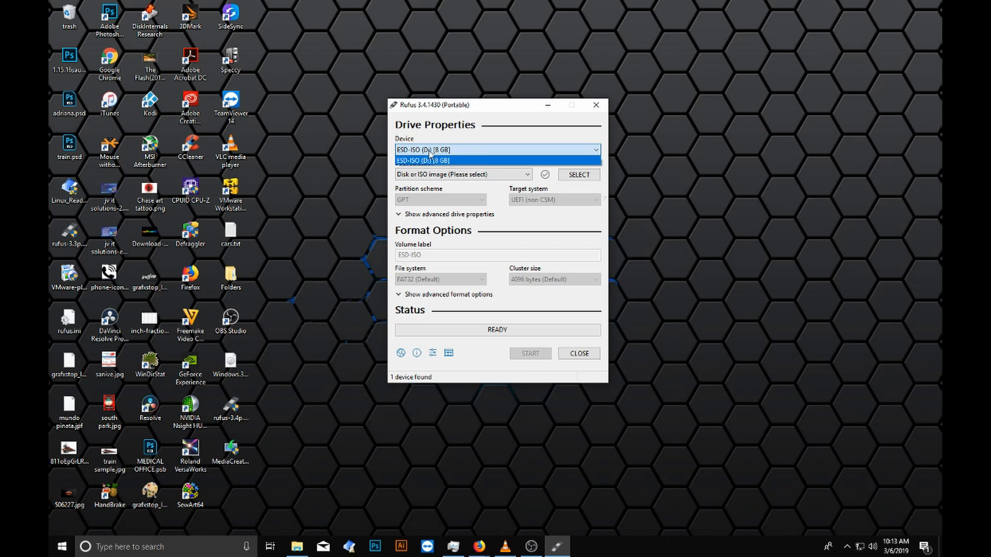
pyautogui.click(479, 136)
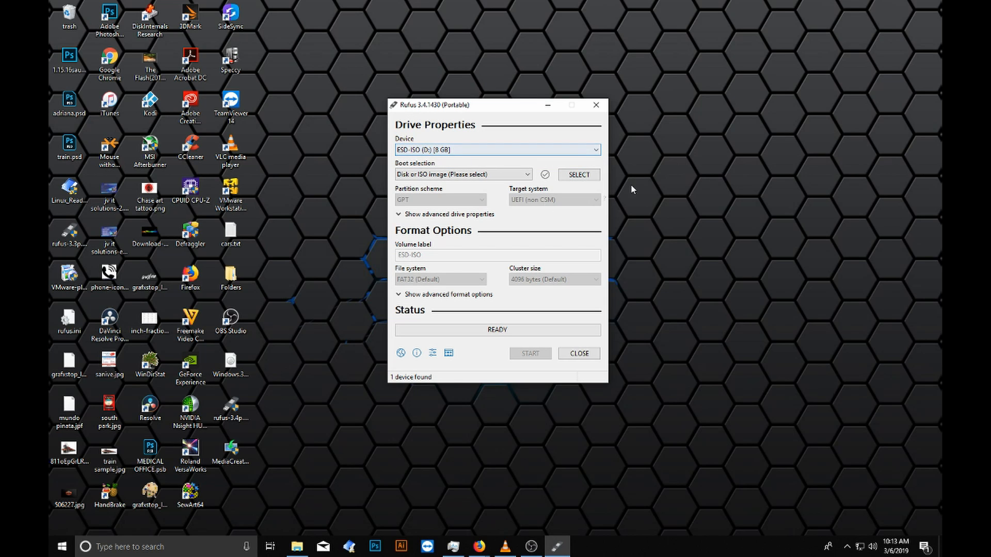
pyautogui.click(578, 175)
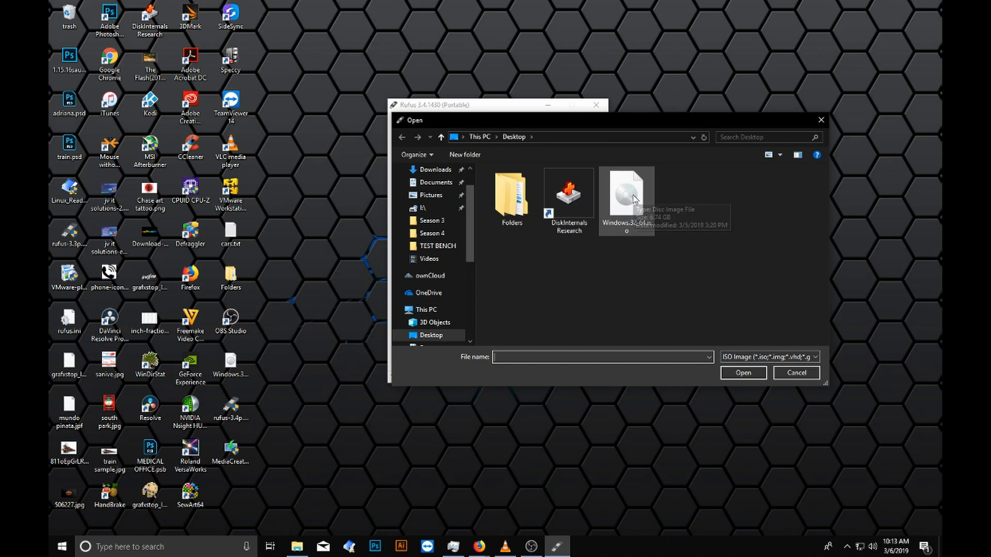
pyautogui.scroll(1, 432, 205)
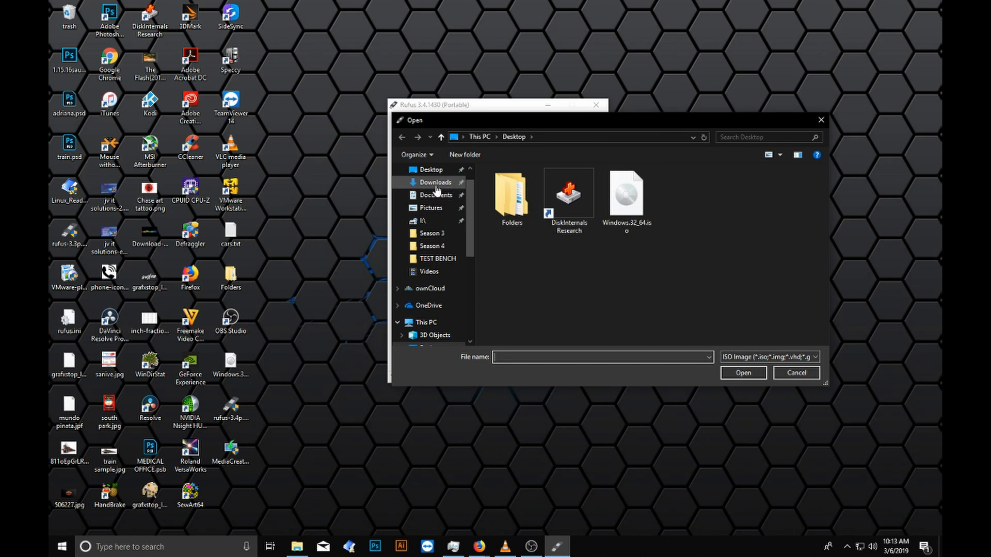
pyautogui.click(433, 183)
pyautogui.scroll(-5, 593, 262)
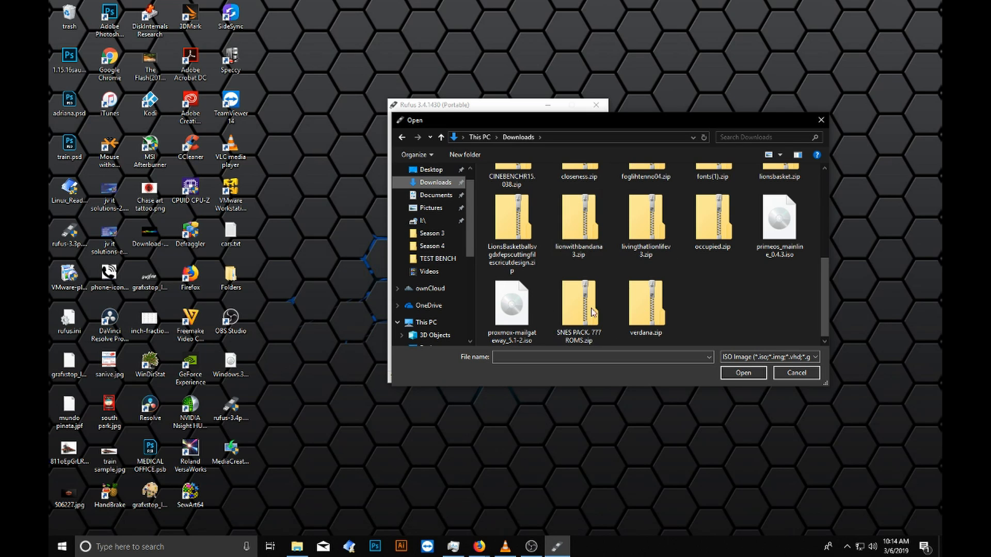
pyautogui.click(798, 374)
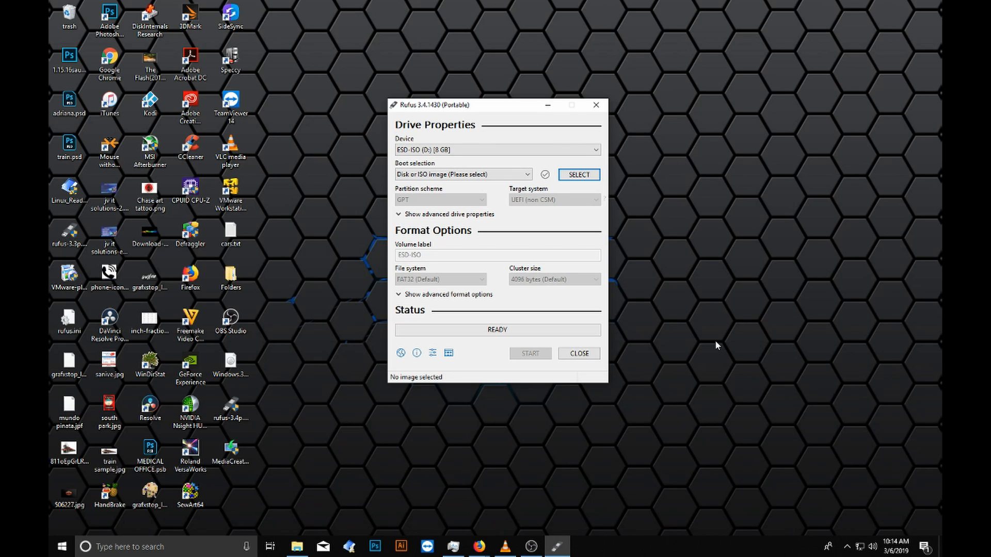
# Load Windows.32_64.iso from the desktop as the boot image.
pyautogui.click(579, 175)
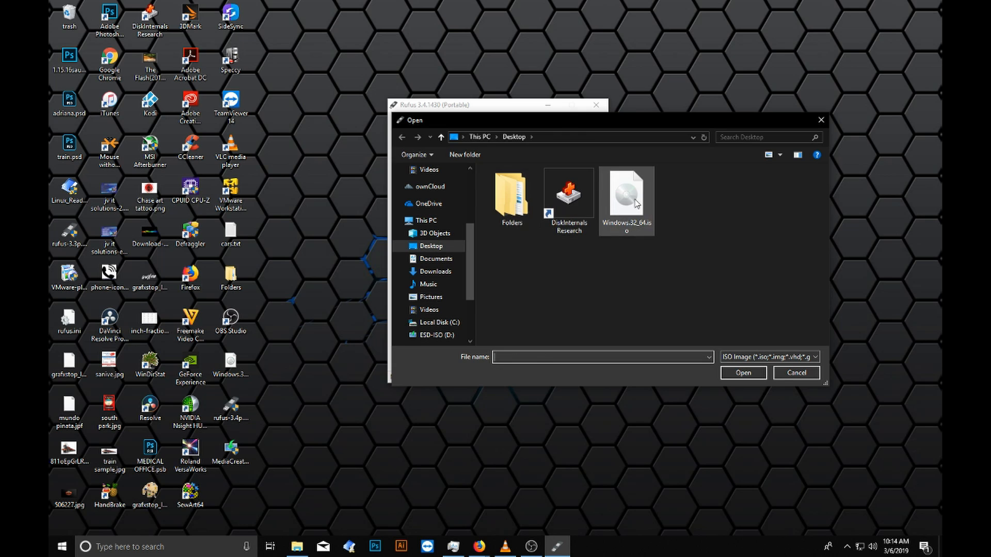
pyautogui.click(635, 202)
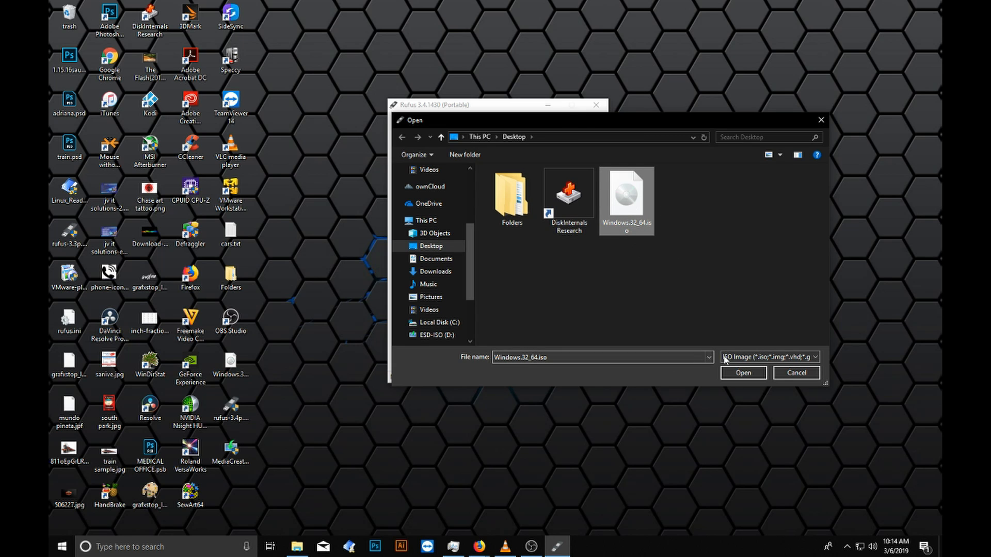
pyautogui.click(739, 371)
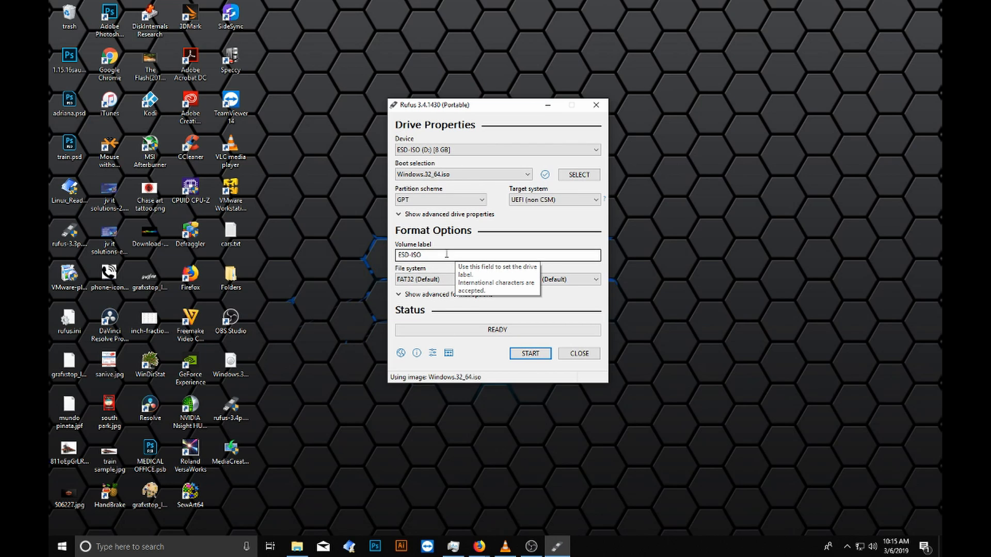
# Check how the USB drive's volume label appears in This PC and minimize that window.
pyautogui.click(419, 255)
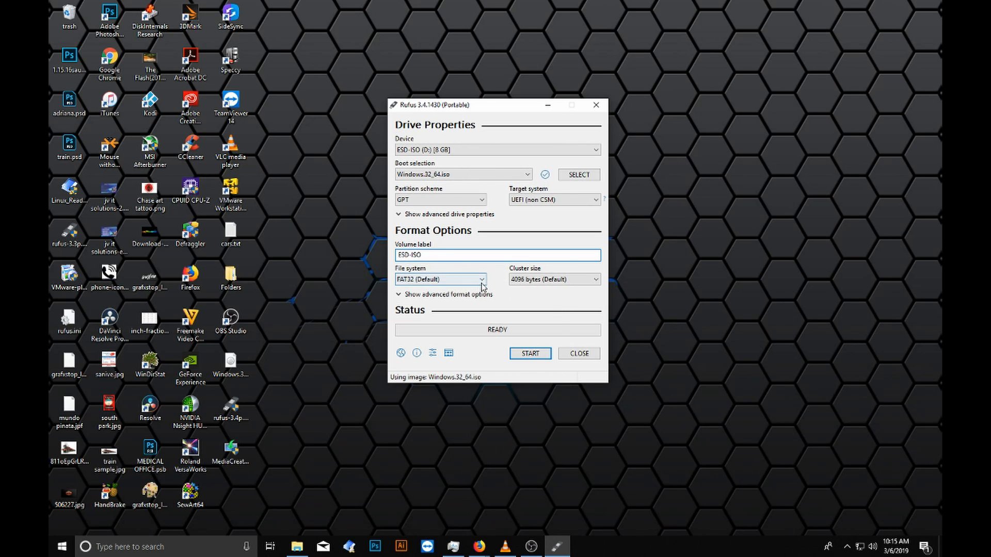
pyautogui.click(765, 295)
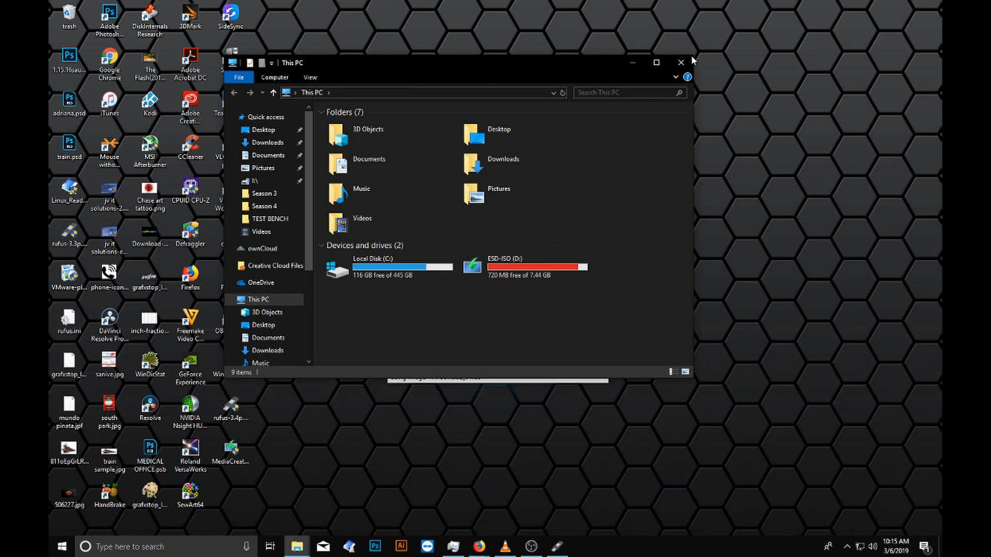
pyautogui.click(633, 59)
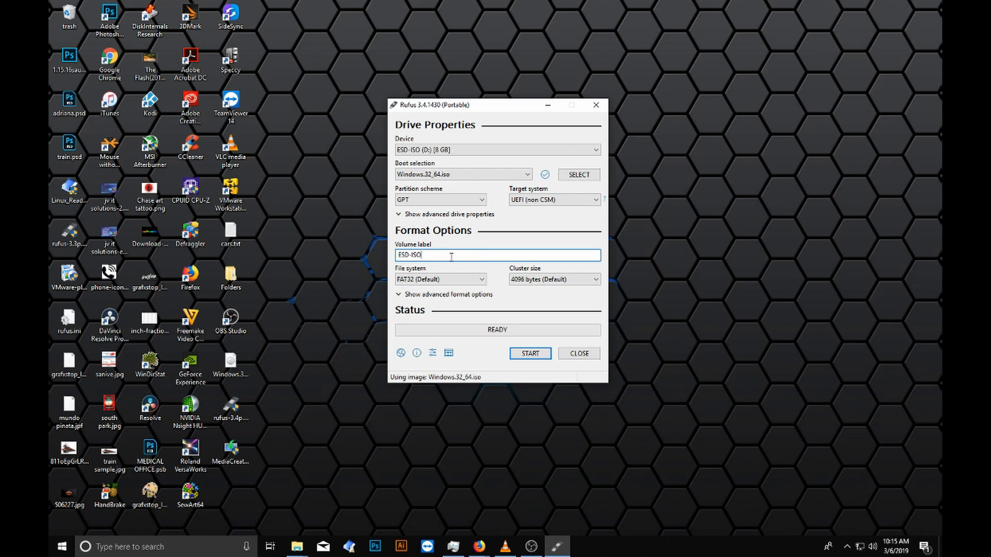
# Set the volume label to Widonws10_86_64, start writing the image and accept erasing all data on the USB drive.
pyautogui.moveTo(450, 255); pyautogui.dragTo(351, 226)
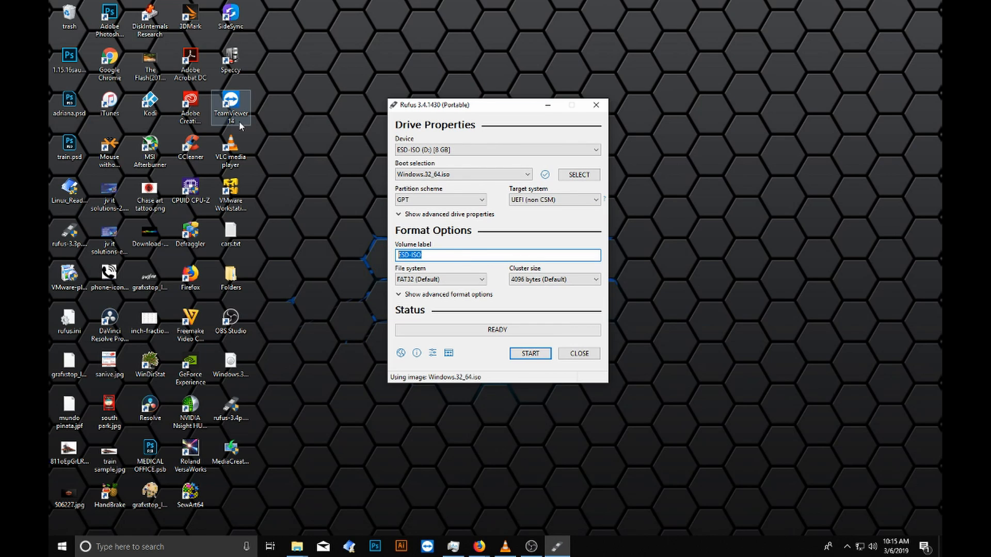
pyautogui.write('Widonws_10_86_64')
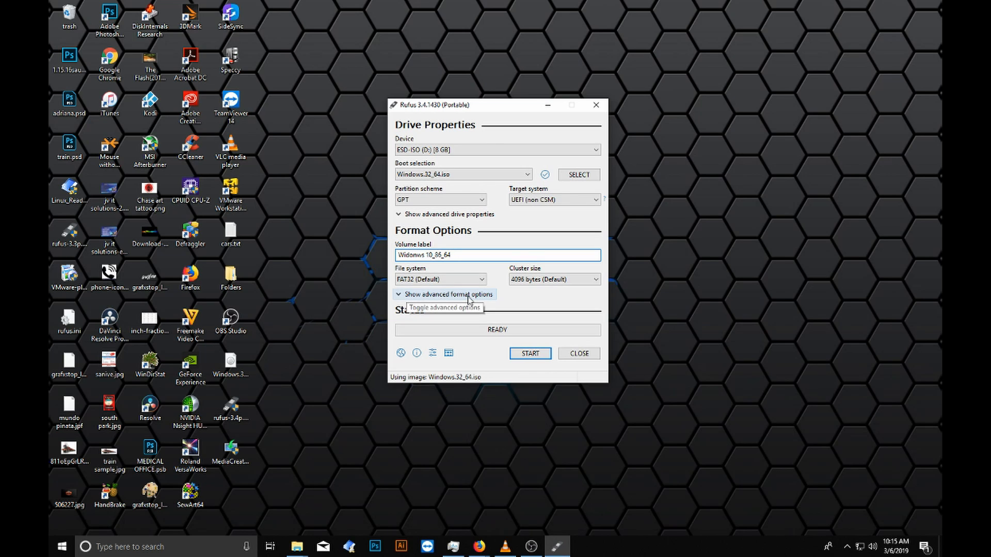
pyautogui.click(425, 254)
pyautogui.press('BackSpace')
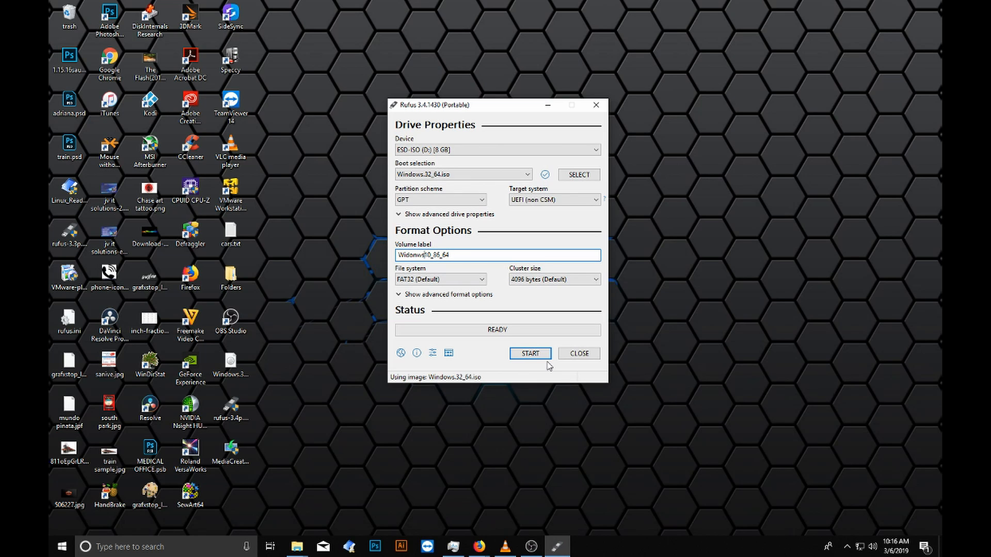
pyautogui.click(530, 353)
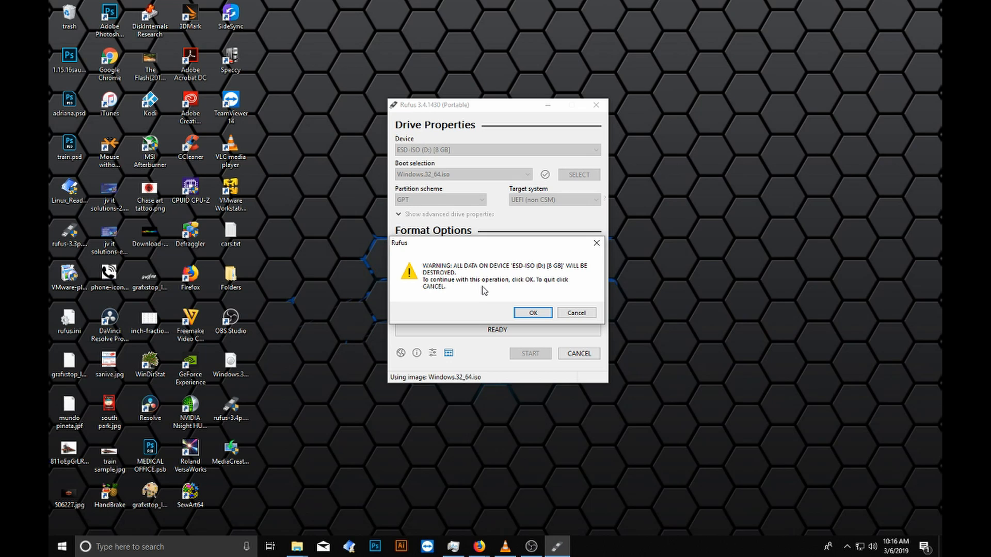
pyautogui.click(537, 313)
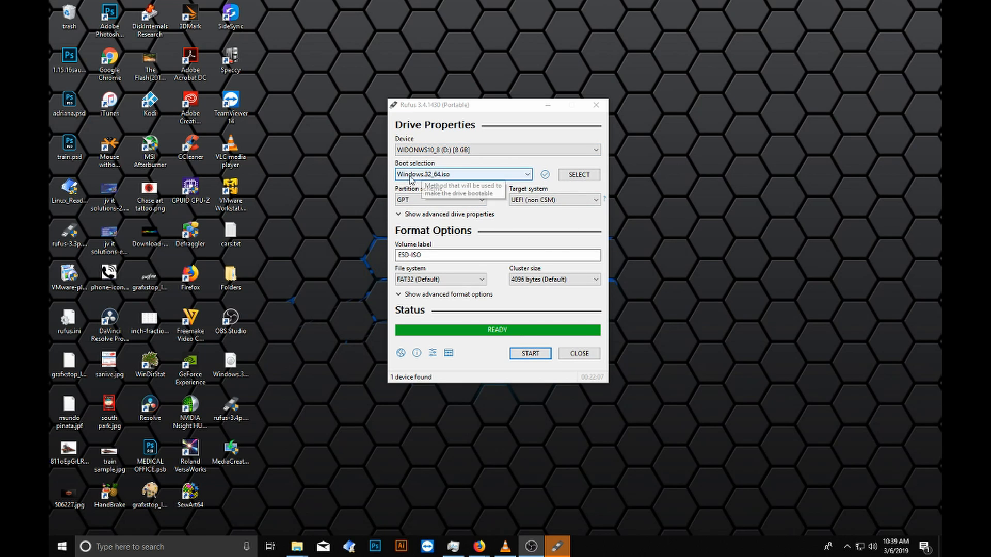
pyautogui.click(528, 177)
pyautogui.click(530, 178)
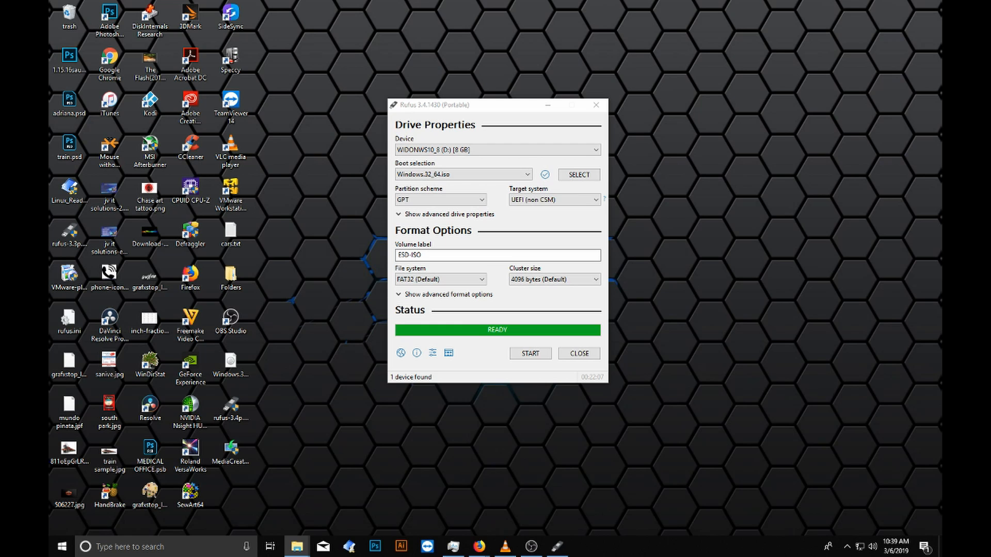
# Inspect the written USB drive (D:) in This PC and minimize the window.
pyautogui.moveTo(990, 189); pyautogui.dragTo(492, 74)
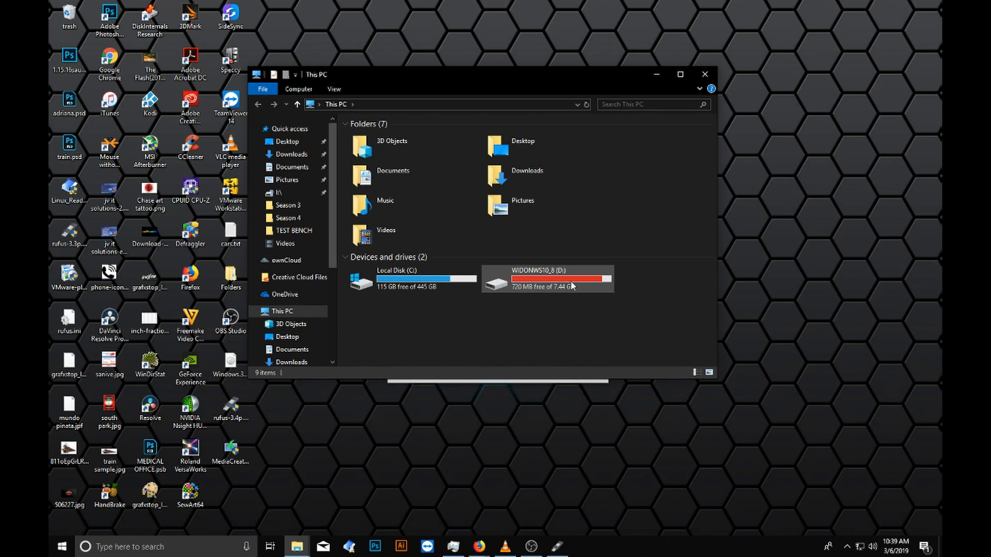
pyautogui.click(557, 275)
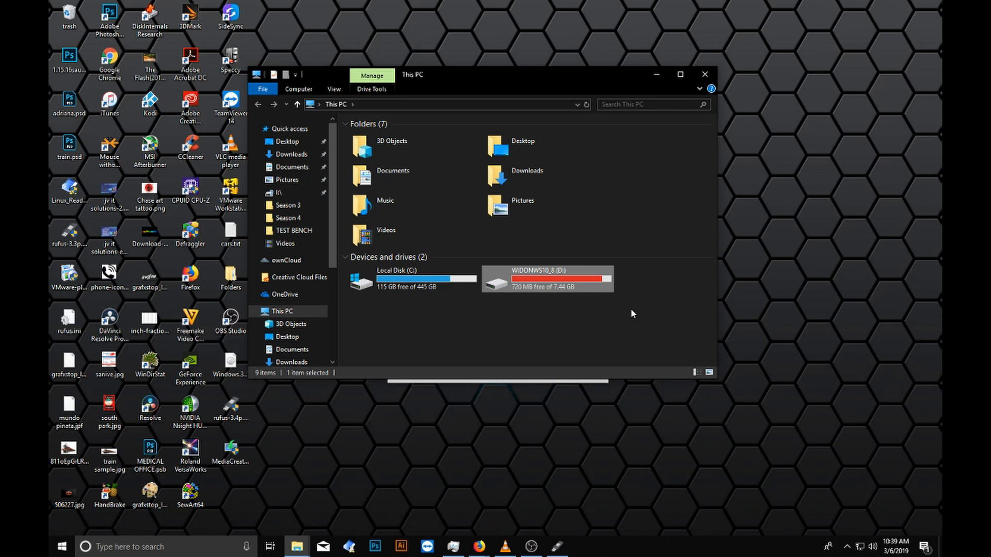
pyautogui.moveTo(606, 77); pyautogui.dragTo(608, 100)
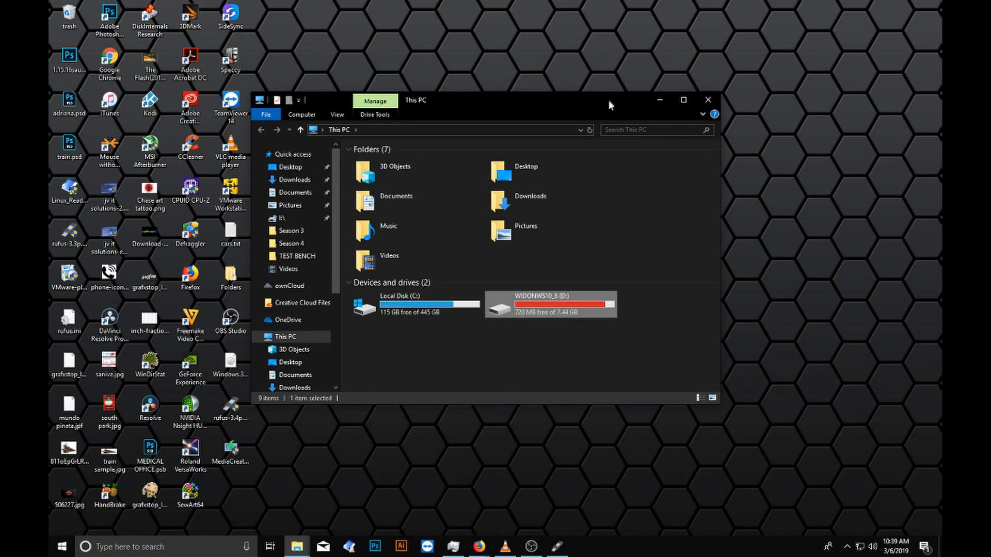
pyautogui.click(658, 100)
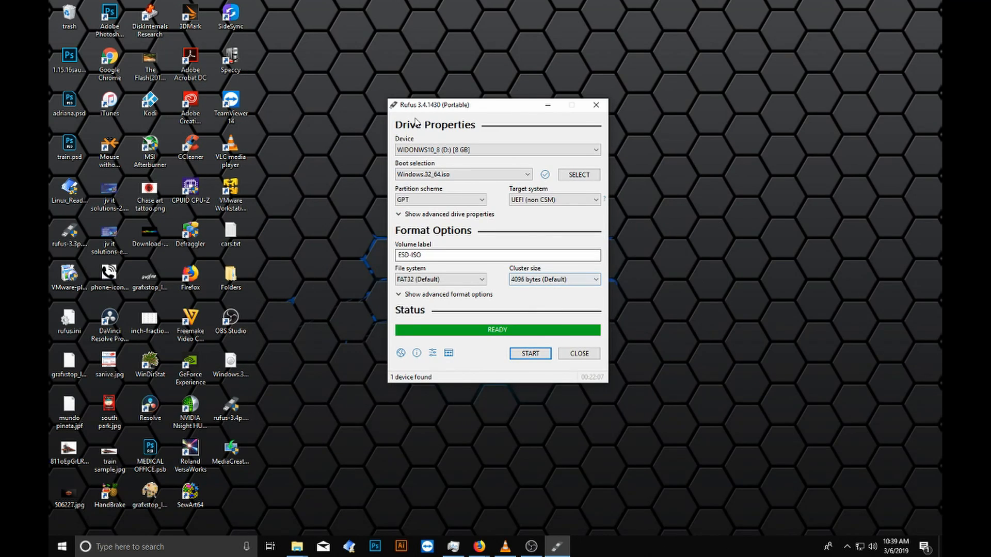